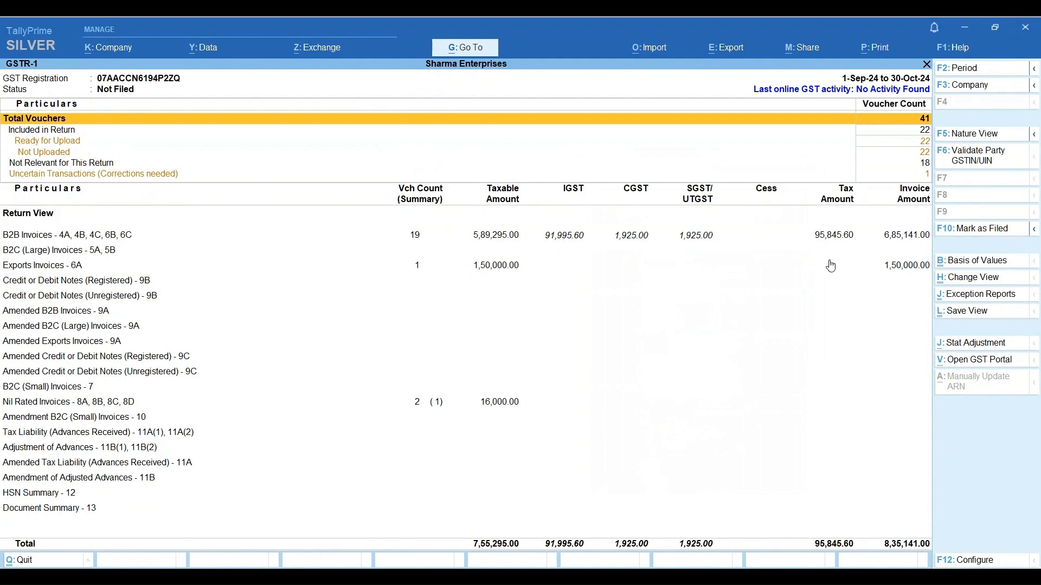
- Open the party GSTIN/UIN validation from the GSTR-1 report and fetch the details of all parties using their GSTIN/UIN
key("F6")
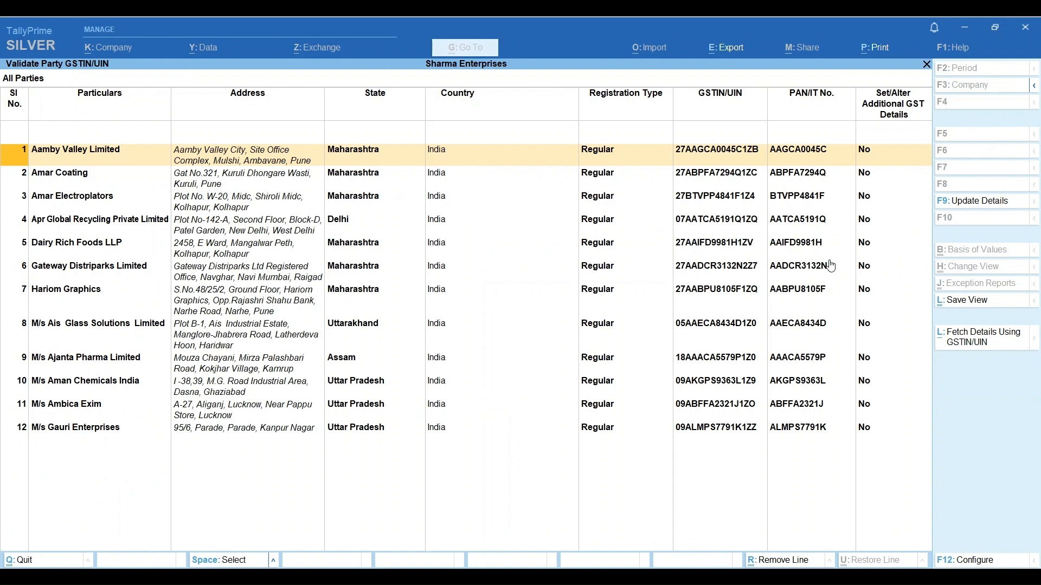
key("alt+l")
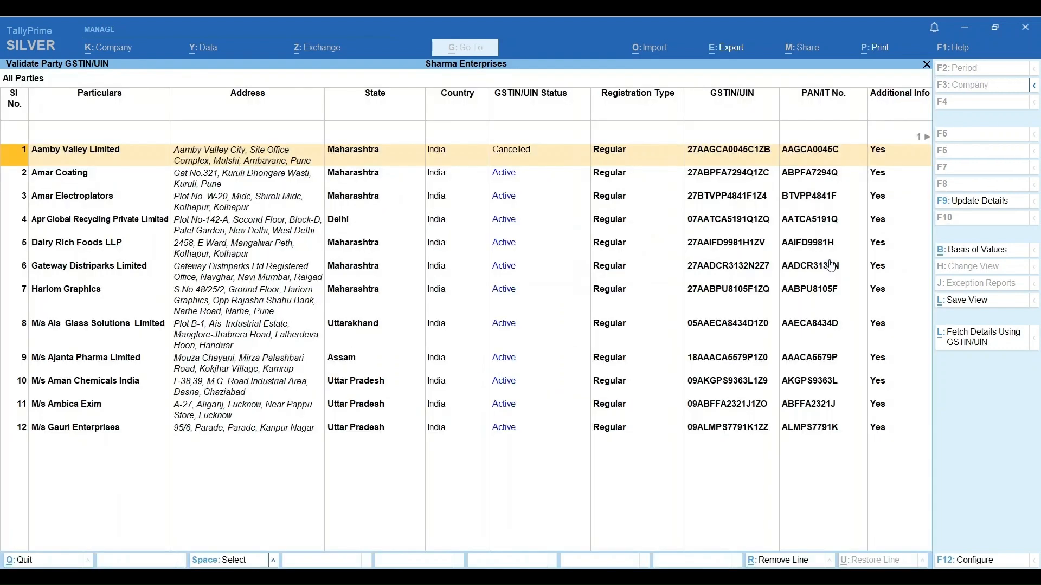
- Compare the portal and book details of Aamby Valley Limited, the party with the cancelled GSTIN/UIN status
key("Down")
key("Down")
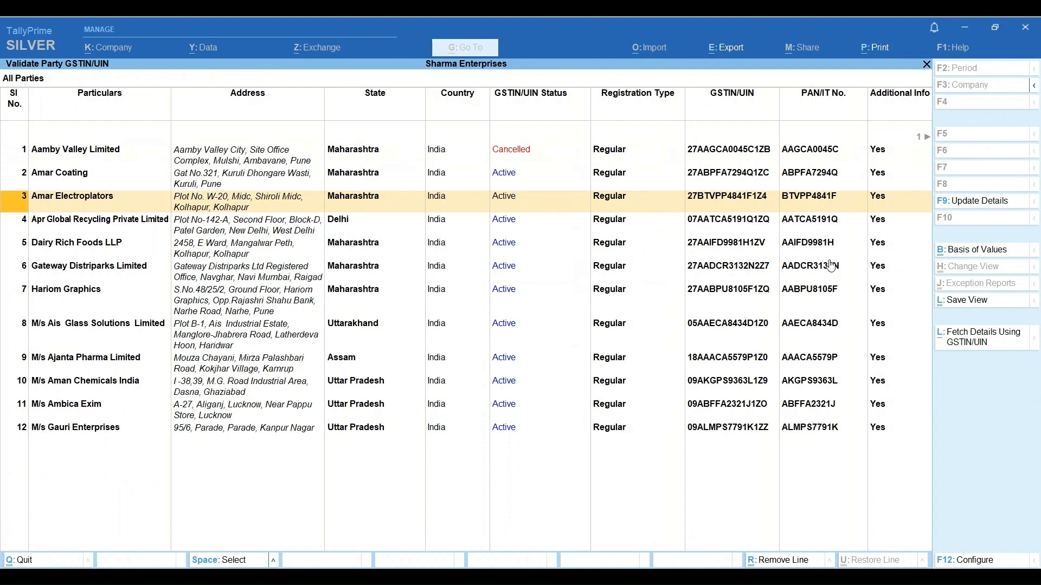
key("Up")
key("Up")
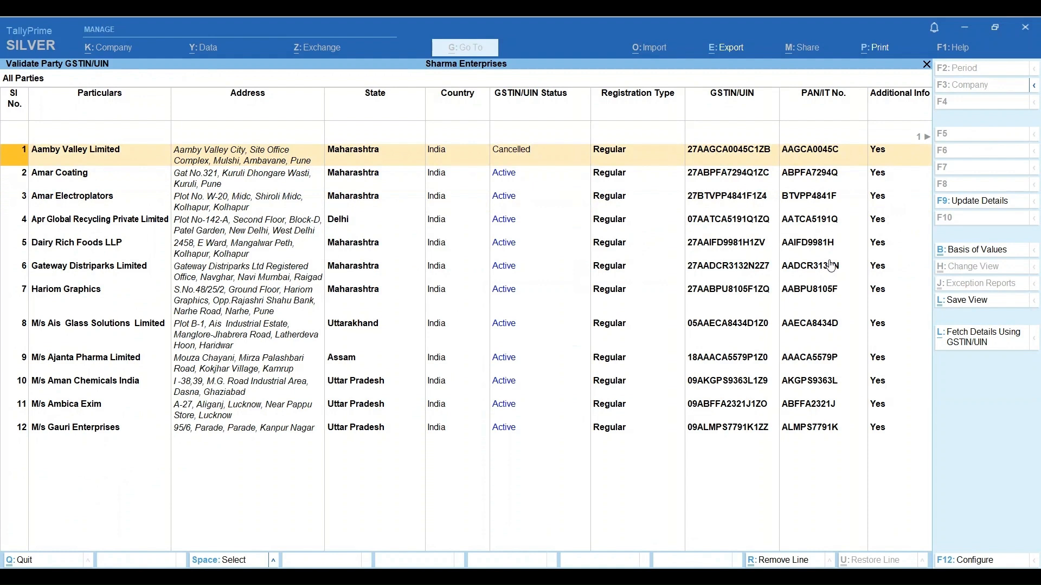
key("Return")
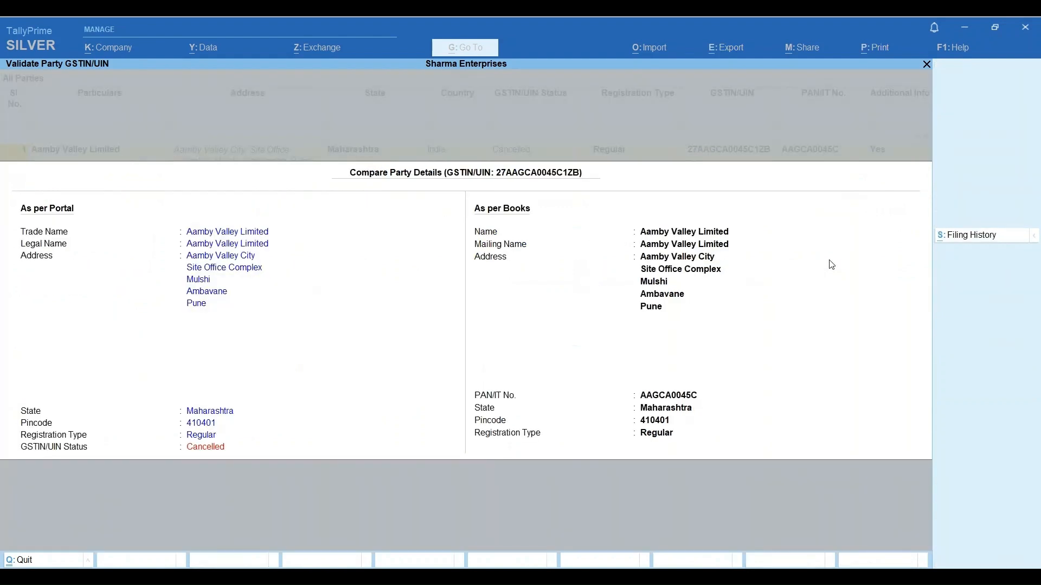
key("Escape")
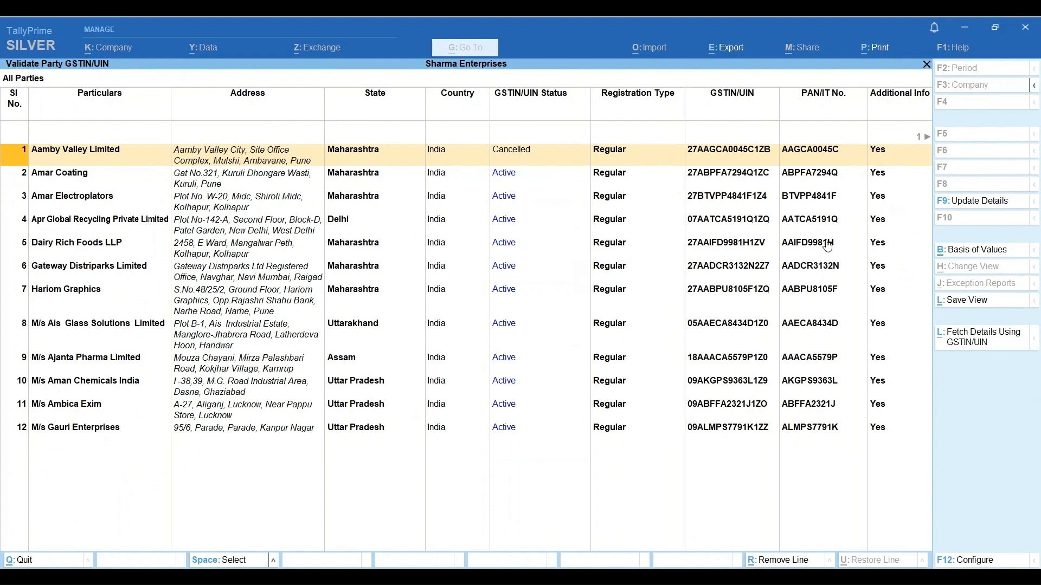
- Start updating the party details and set Aamby Valley Limited's registration type to Unregistered/Consumer
key("F9")
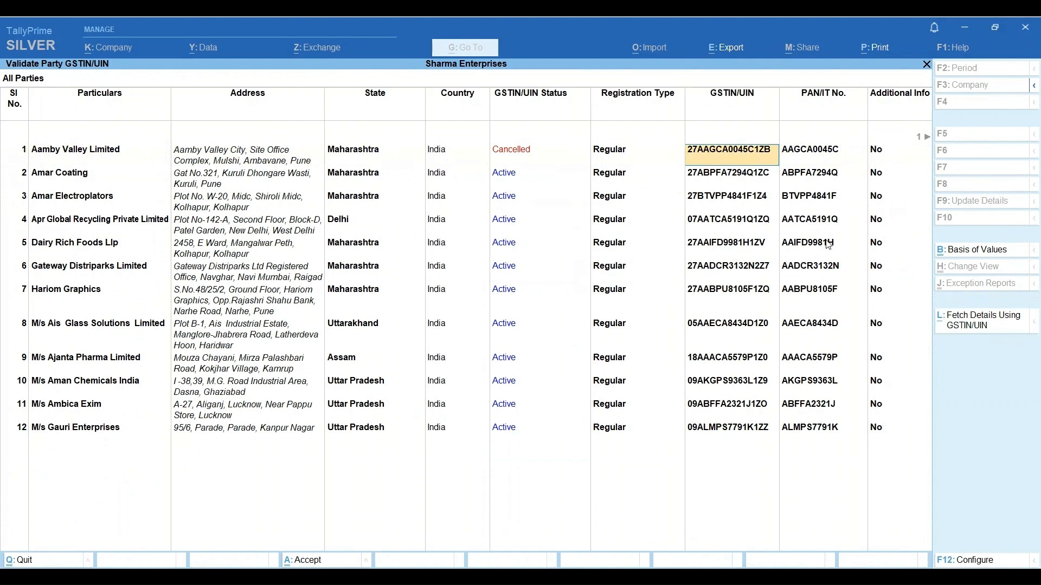
key("Tab")
key("shift+Tab")
key("shift+Tab")
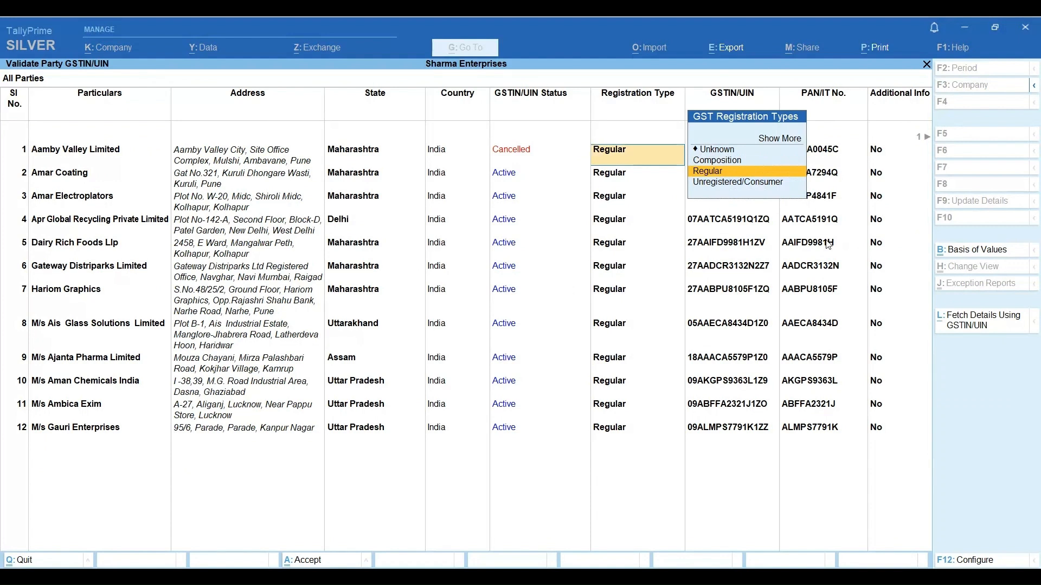
key("Down")
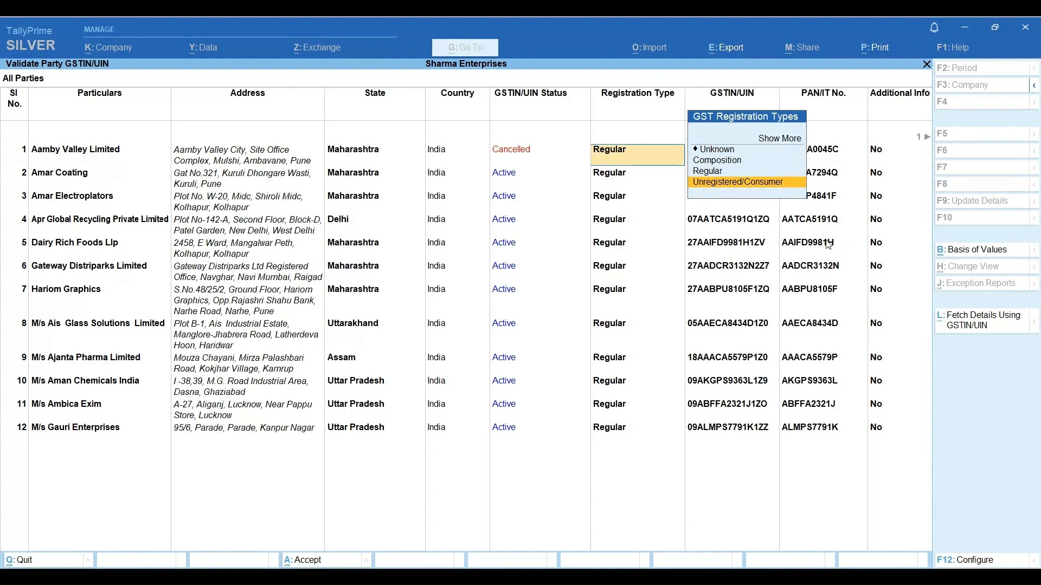
key("Return")
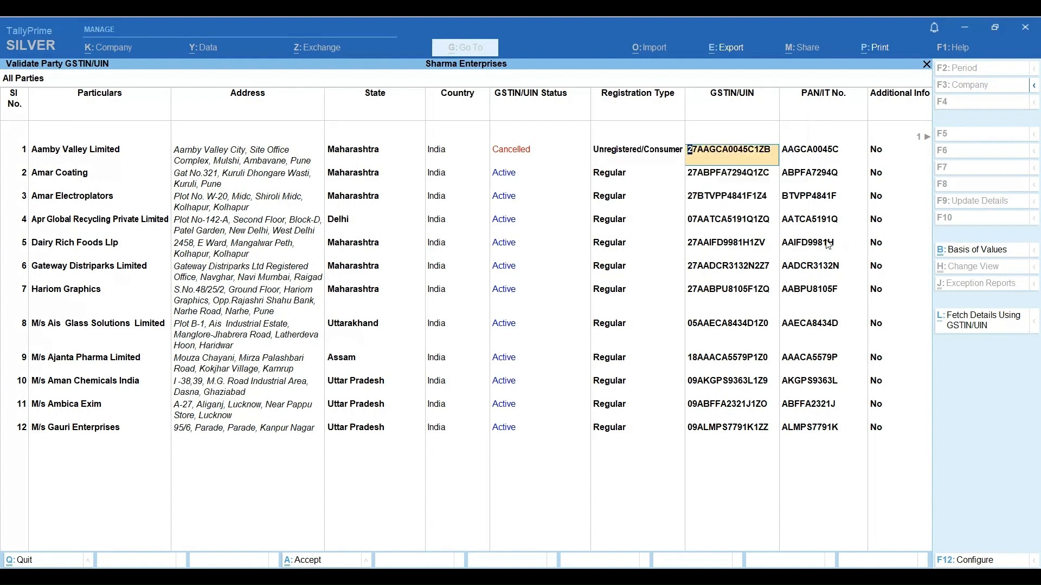
key("Return")
key("Return")
key("Return")
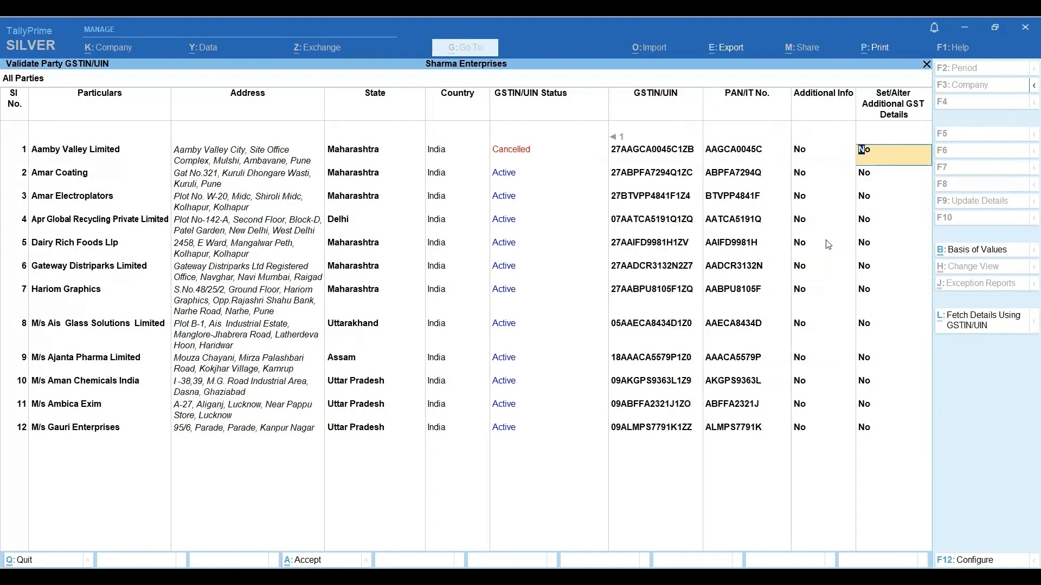
- Set Additional Info to Yes for Aamby Valley Limited to bring up its party details comparison
key("BackSpace")
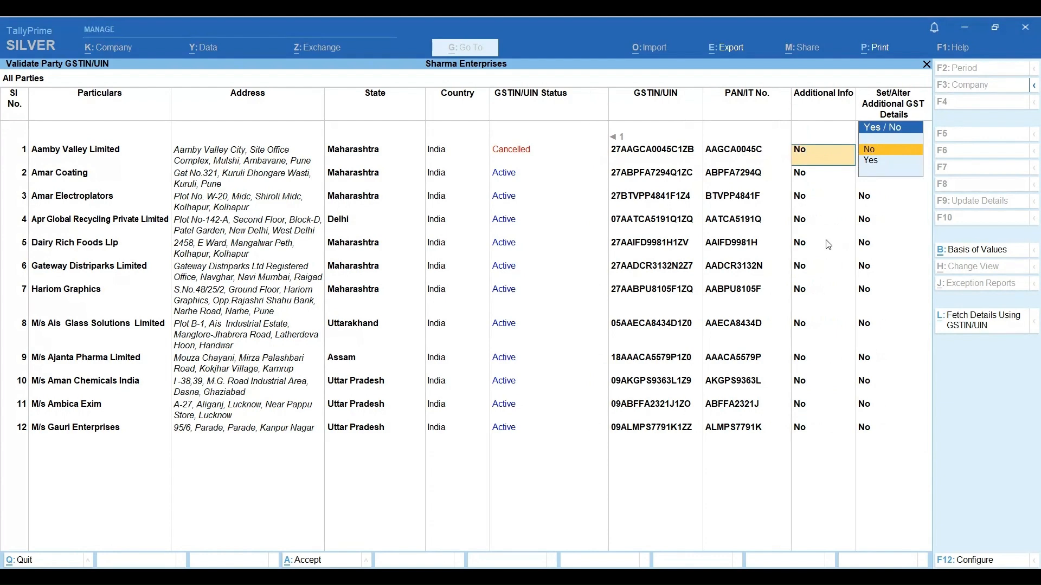
key("F12")
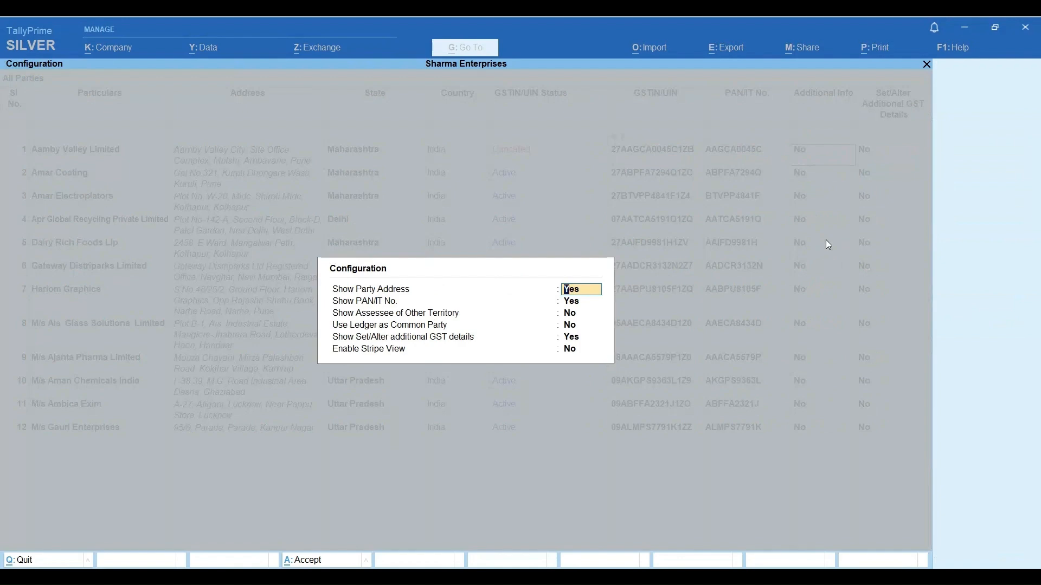
key("Escape")
key("Down")
key("Return")
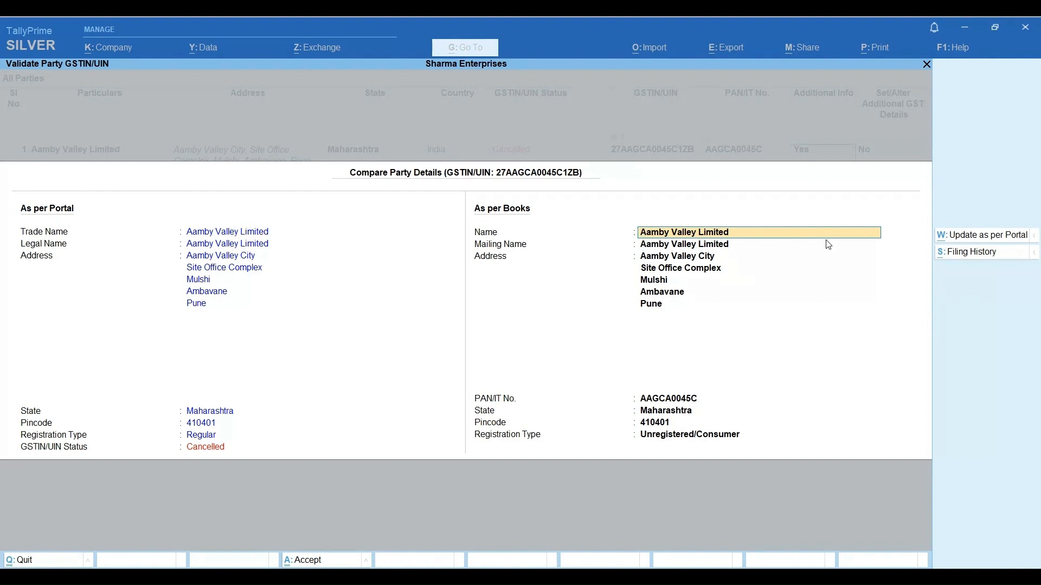
- Check Aamby Valley Limited's filing history and additional party details, and leave the comparison
key("alt+s")
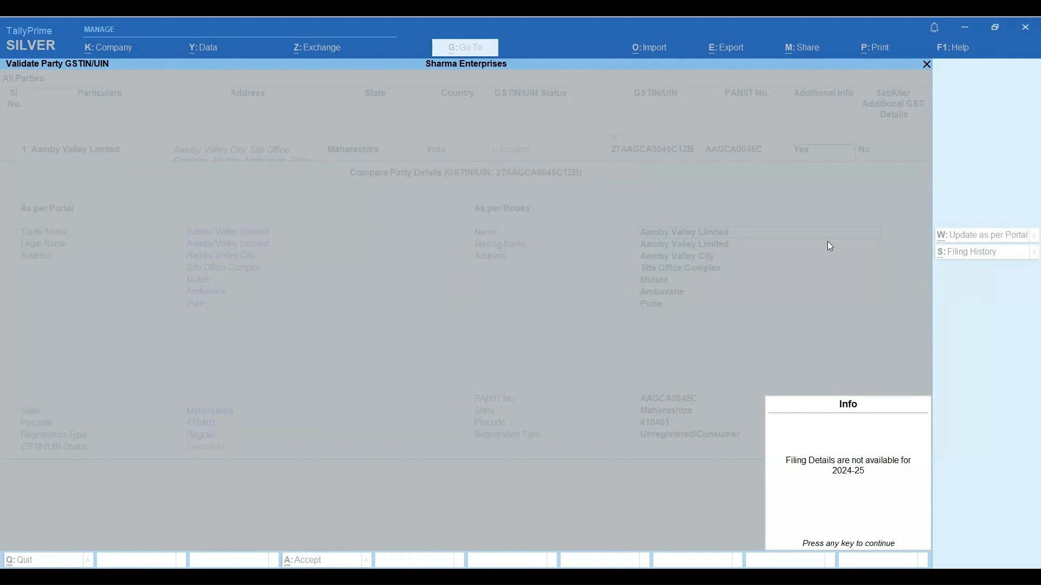
key("Return")
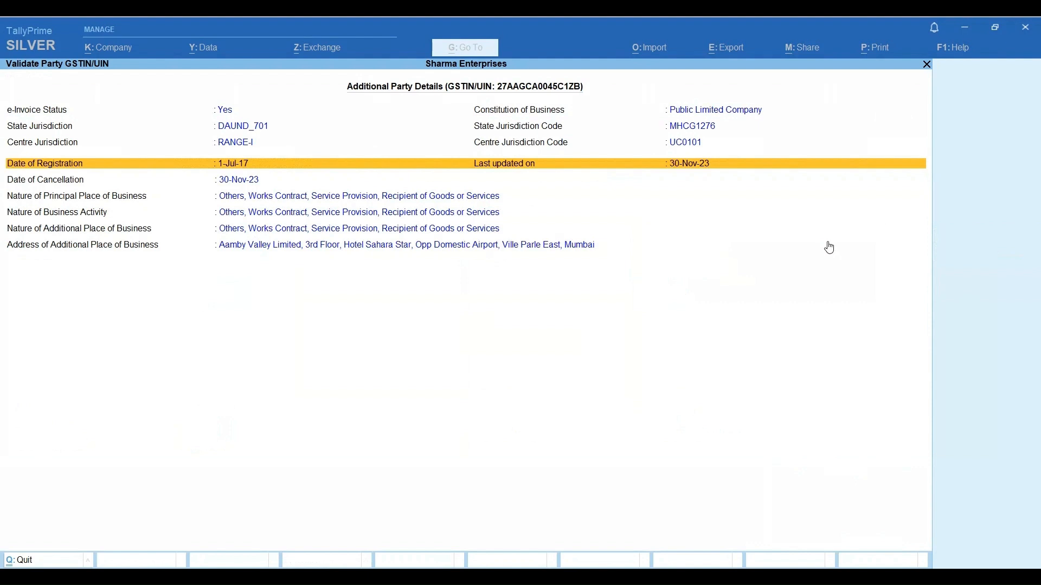
key("Escape")
key("Escape")
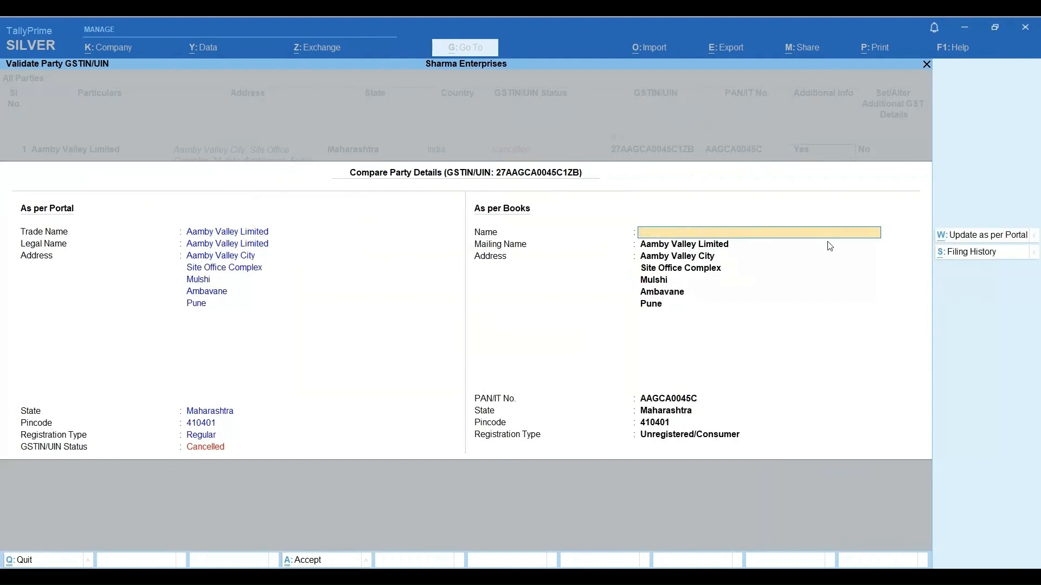
key("Escape")
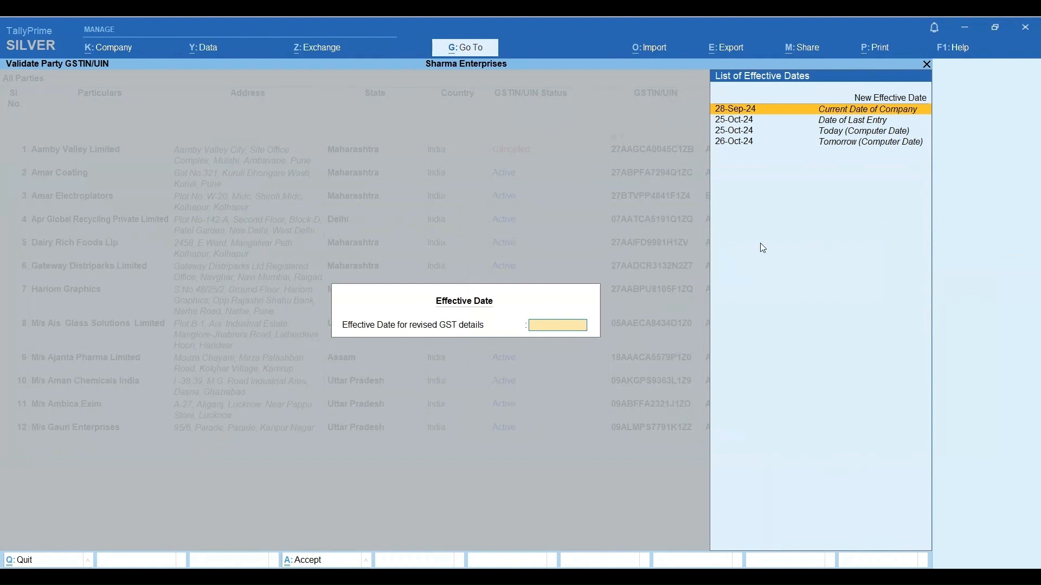
- Enter 1.9.24 as the new effective date for the revised GST details and save the party updates
type("1.9.")
key("Return")
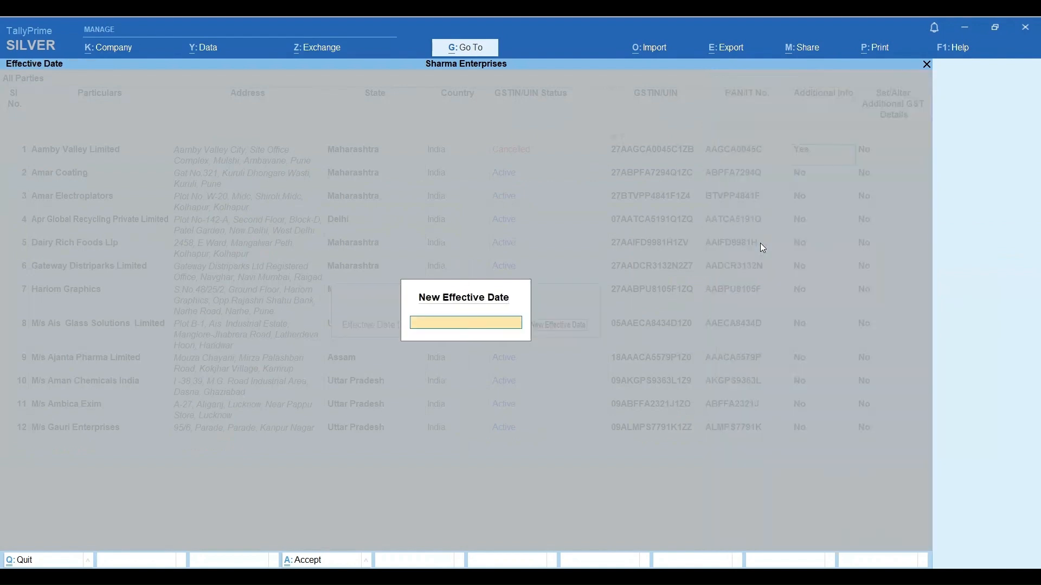
type("1.9.24")
key("Return")
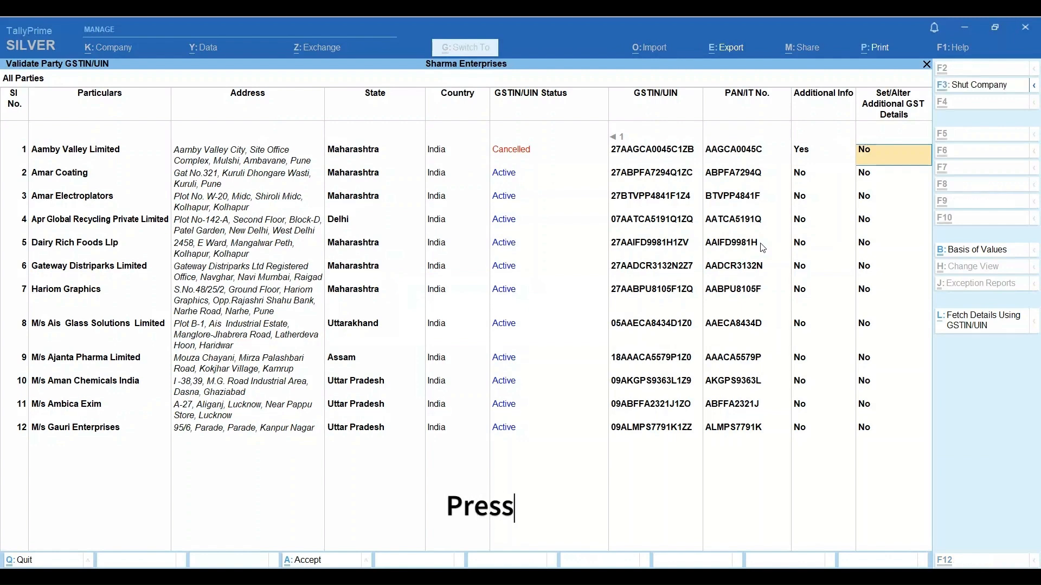
key("ctrl+a")
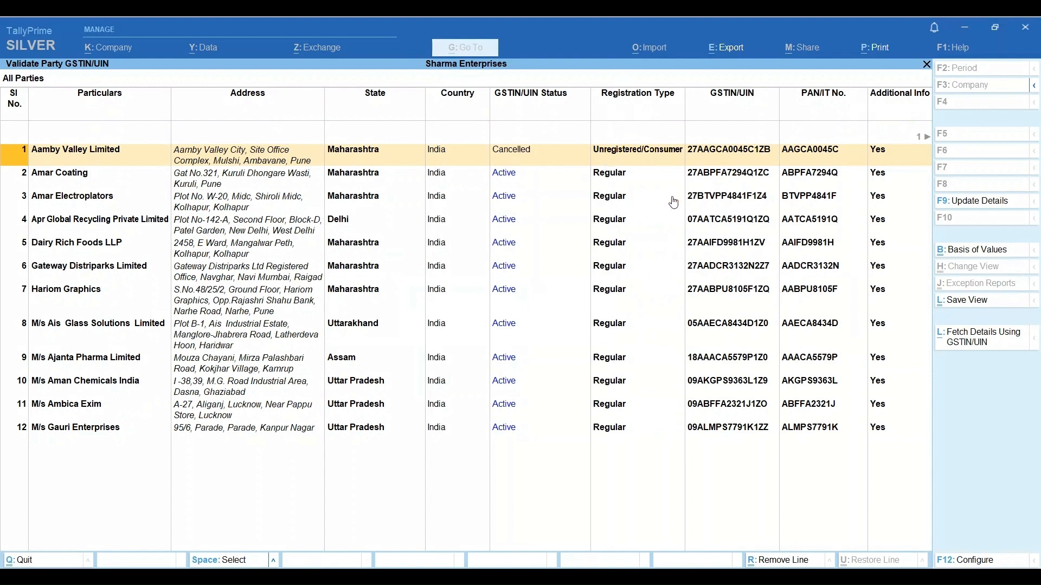
- Compare the portal and book details of Gateway Distriparks Limited and examine its filing history
key("Down")
key("Down")
key("Down")
key("Down")
key("Down")
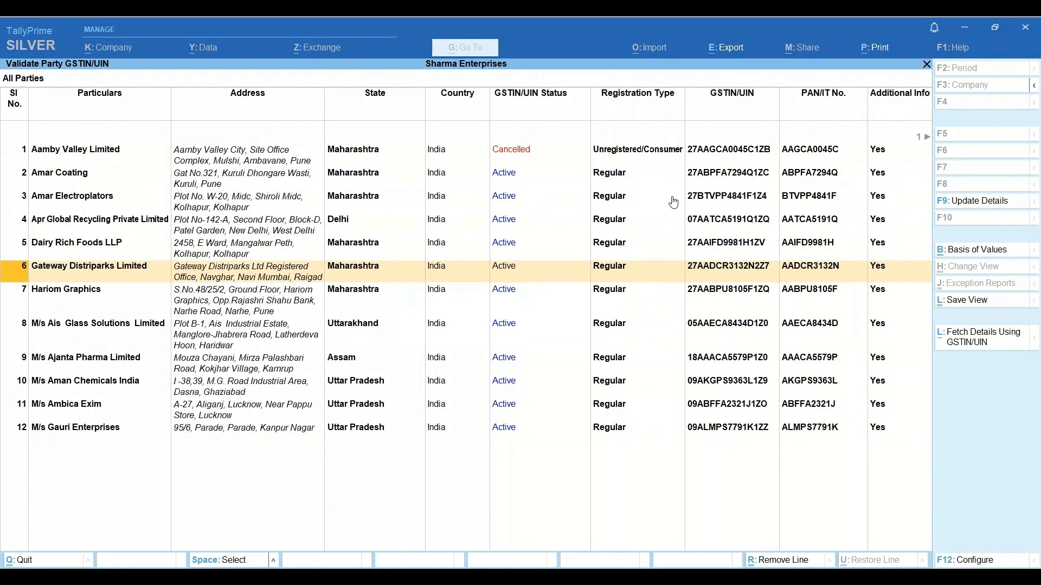
key("Return")
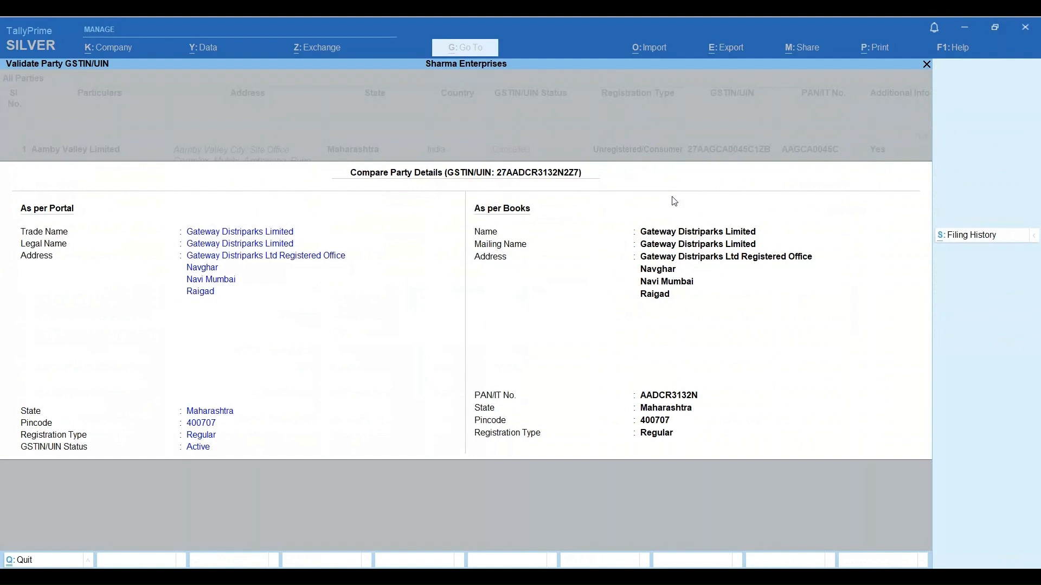
key("alt+s")
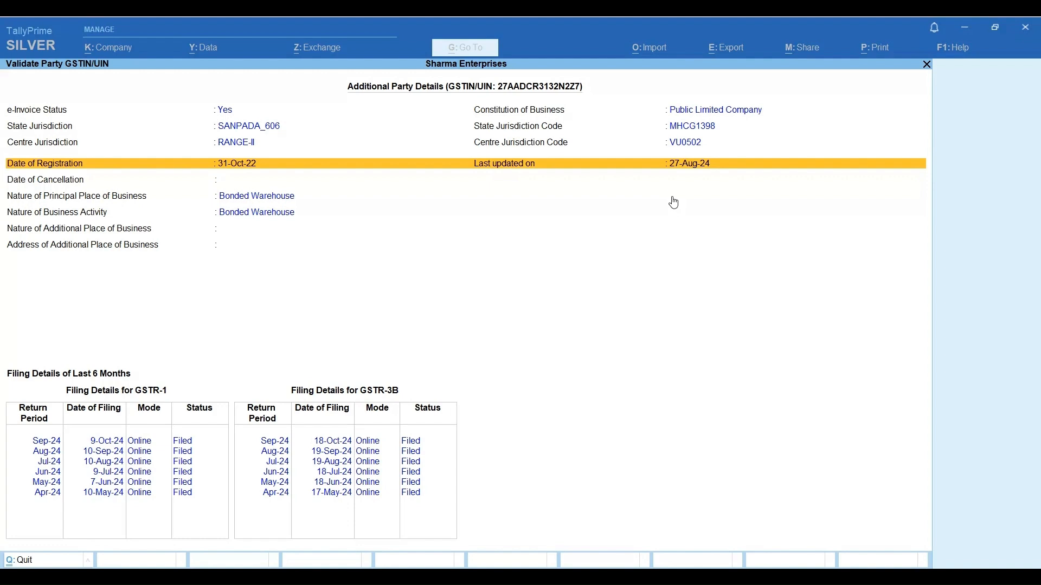
key("Escape")
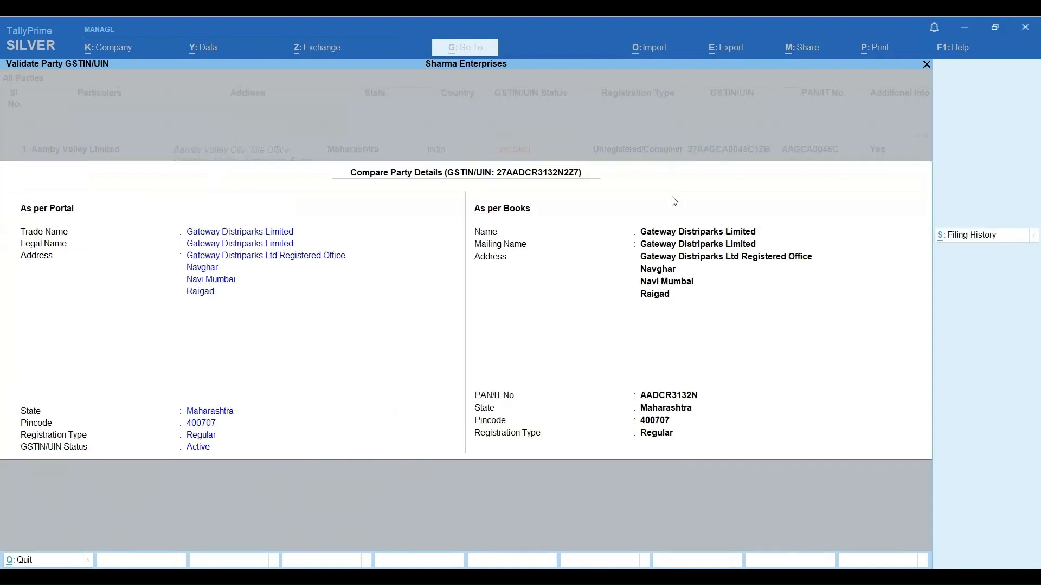
key("Escape")
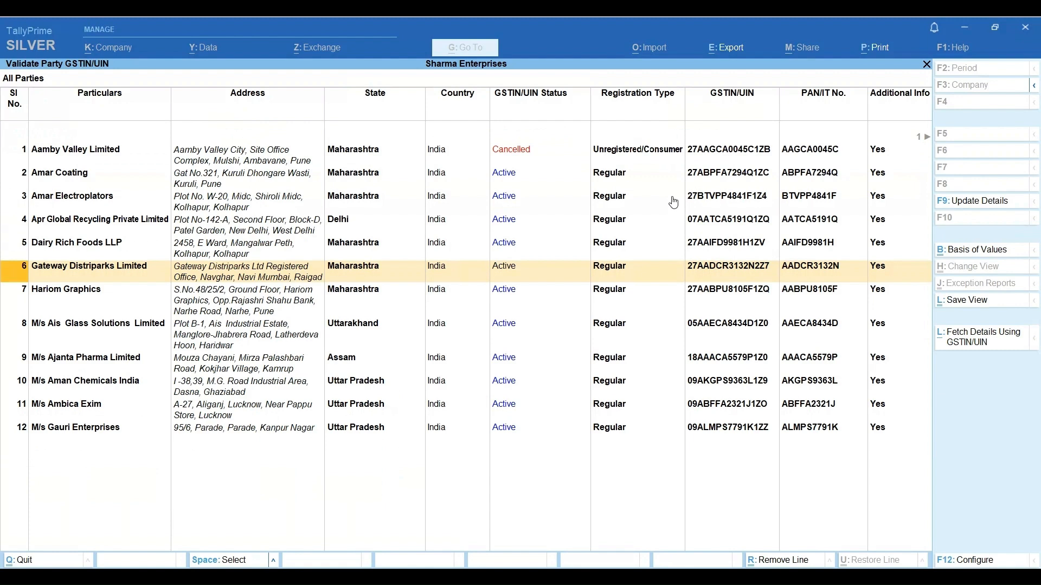
- Open the export configuration for the validated party list and expand it to show all settings
key("alt+e")
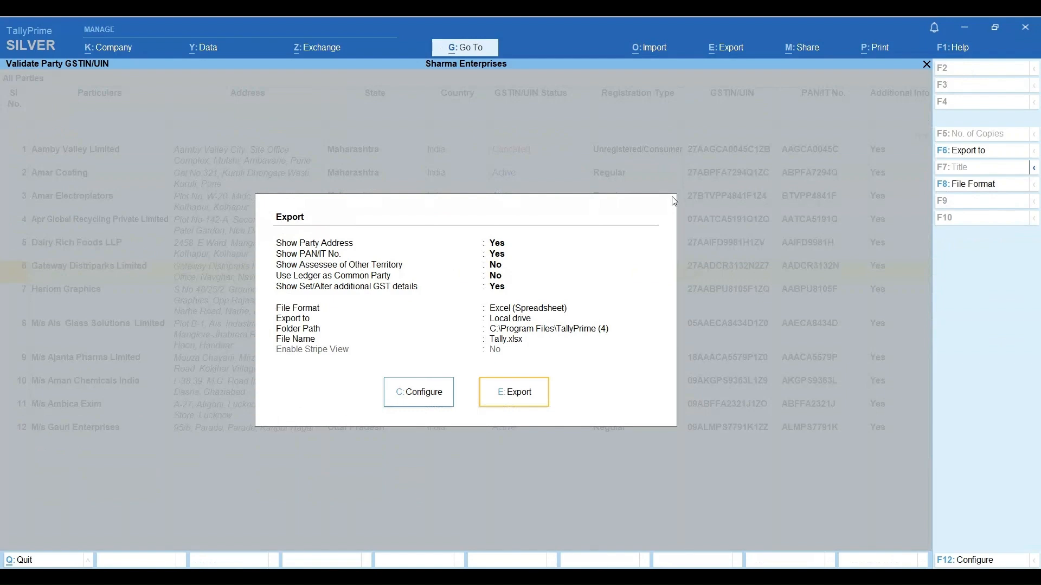
key("c")
key("Up")
key("Up")
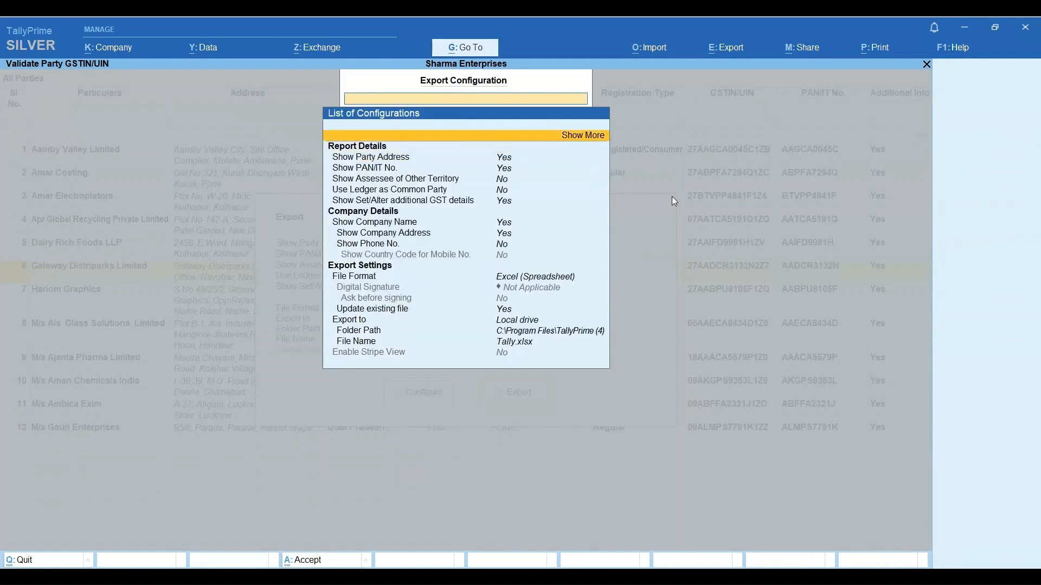
key("Return")
key("Down")
key("Down")
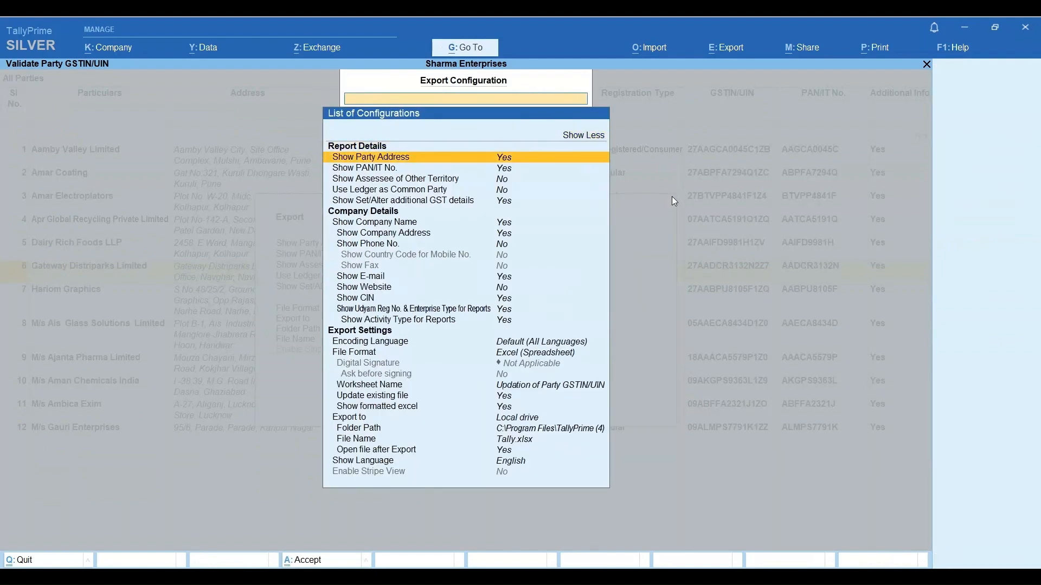
- Review the report, company and export settings in the export configuration, from party address through to the worksheet name
key("Down")
key("Down")
key("Down")
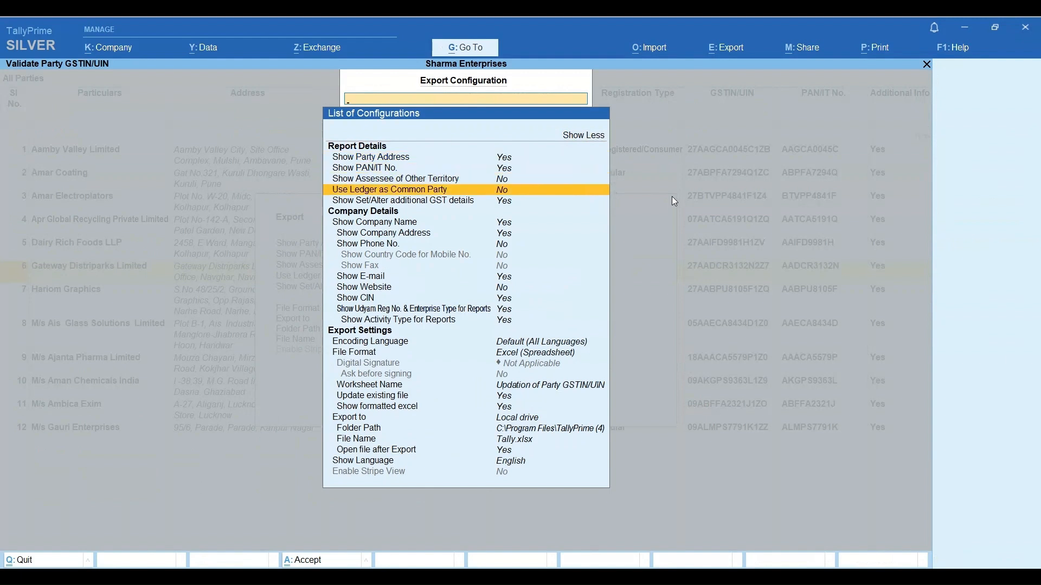
key("Up")
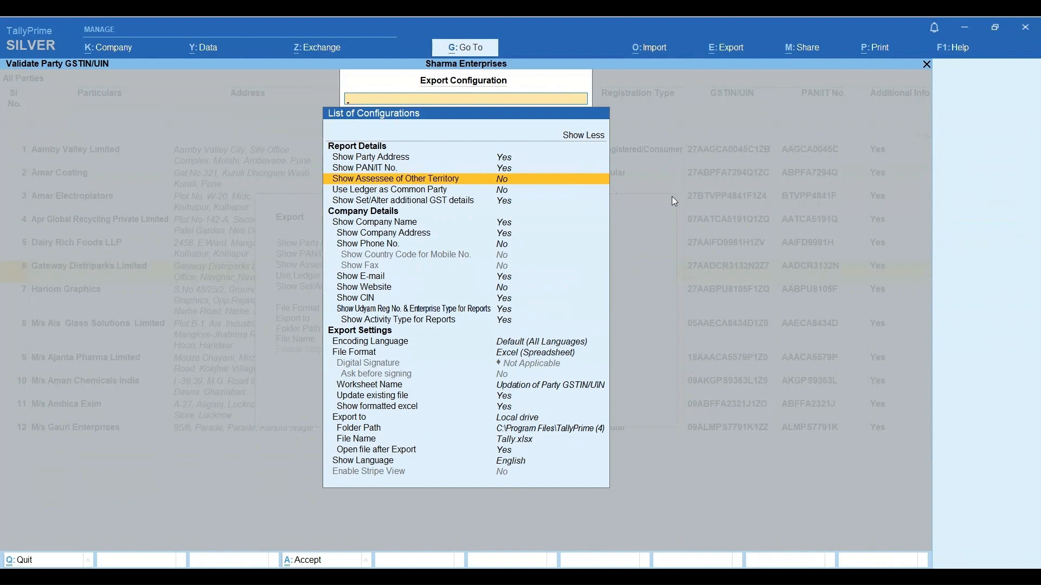
key("Down")
key("Down")
key("Down")
key("Down")
key("Down")
key("Down")
key("Down")
key("Down")
key("Down")
key("Down")
key("Down")
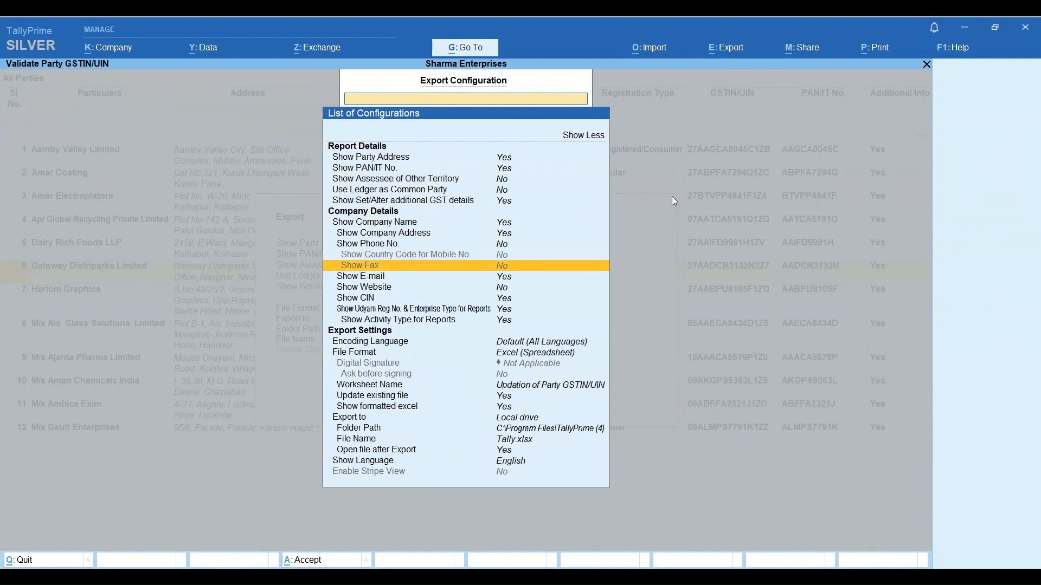
key("Down")
key("Down")
key("Down")
key("Down")
key("Down")
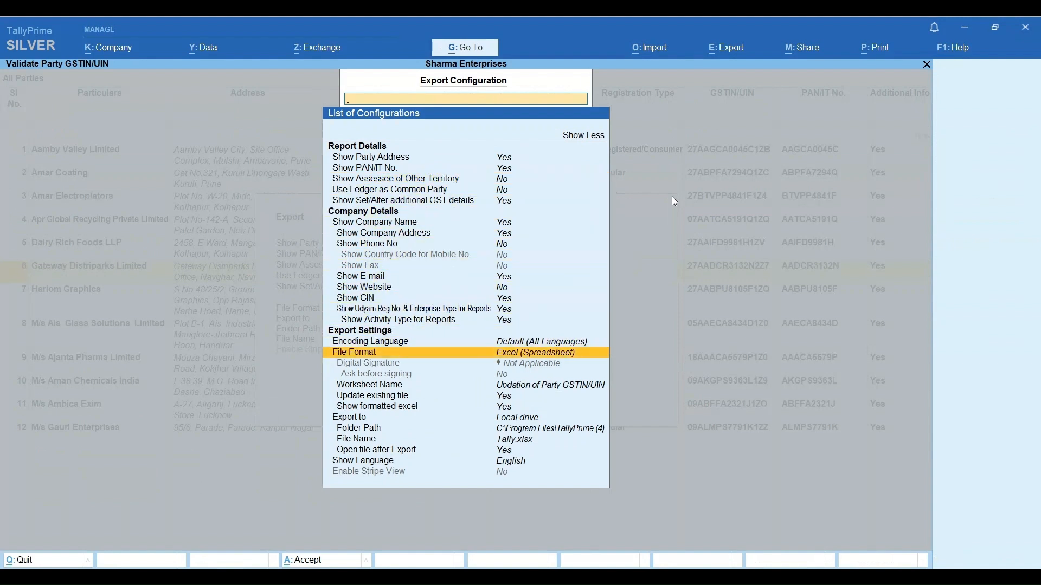
key("Down")
key("Down")
key("Down")
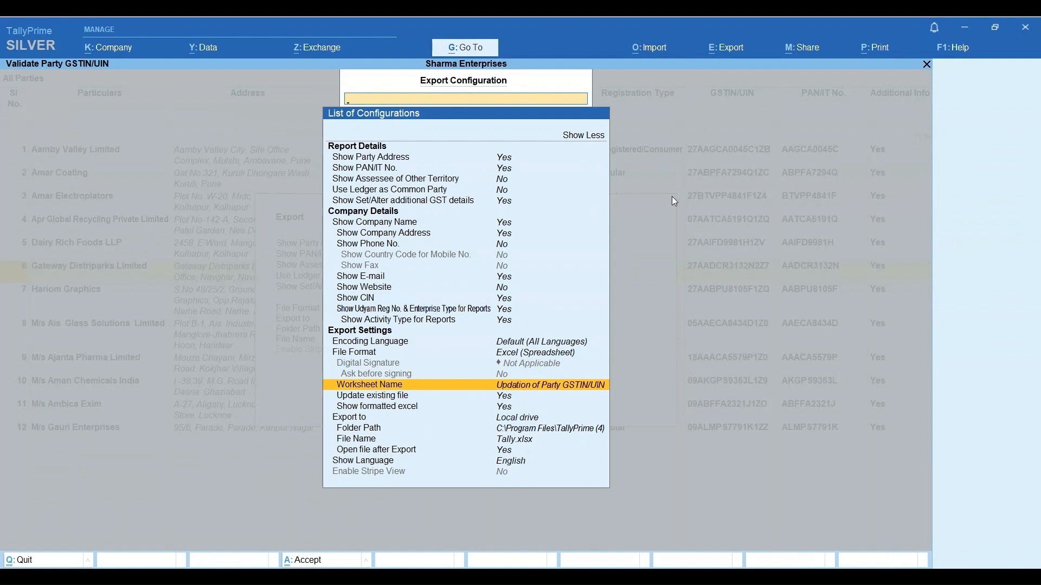
- Set the export folder path to the Downloads folder
key("Down")
key("Down")
key("Down")
key("Down")
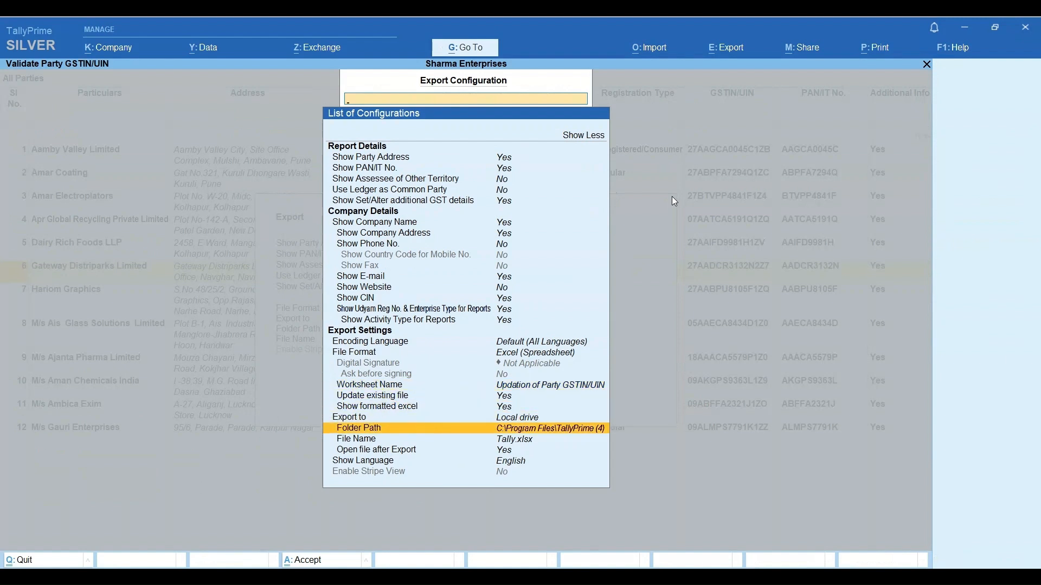
key("Return")
key("Return")
key("Down")
key("Down")
key("Down")
key("Down")
key("Return")
key("Return")
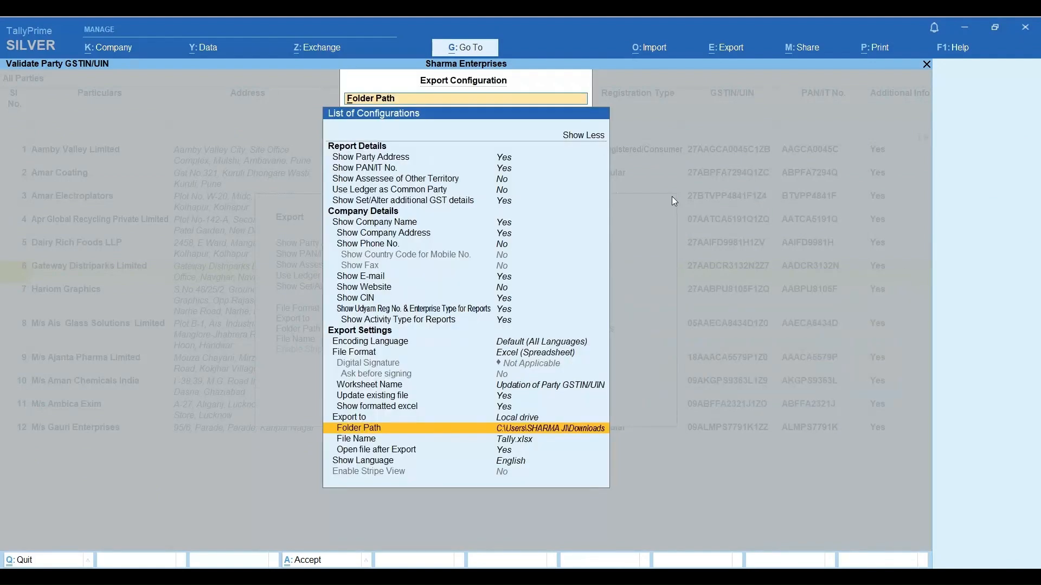
- Set the export file name to details, accept the configuration and export the party list to Excel
key("Down")
key("Return")
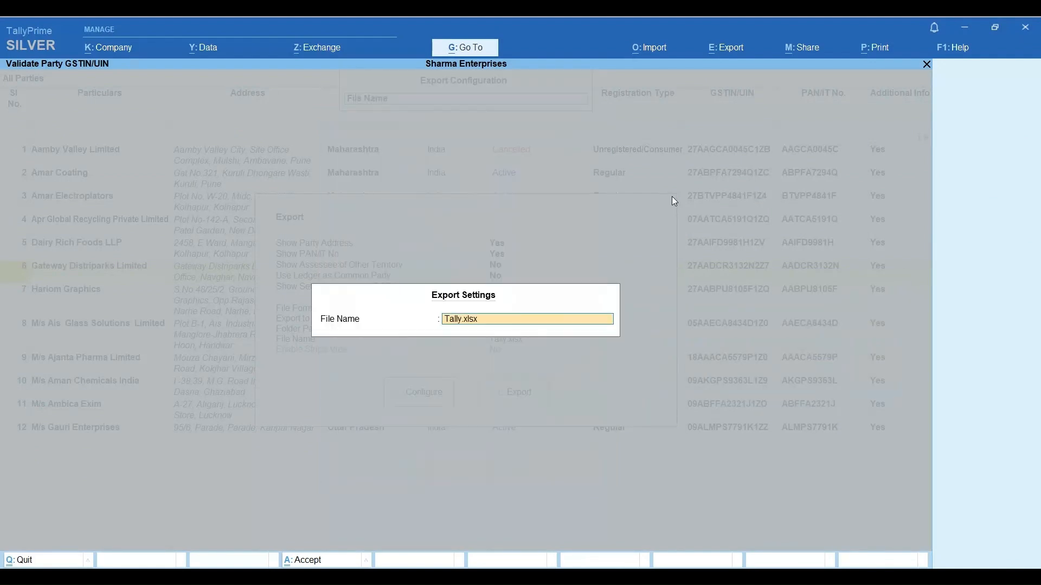
type("details")
key("Return")
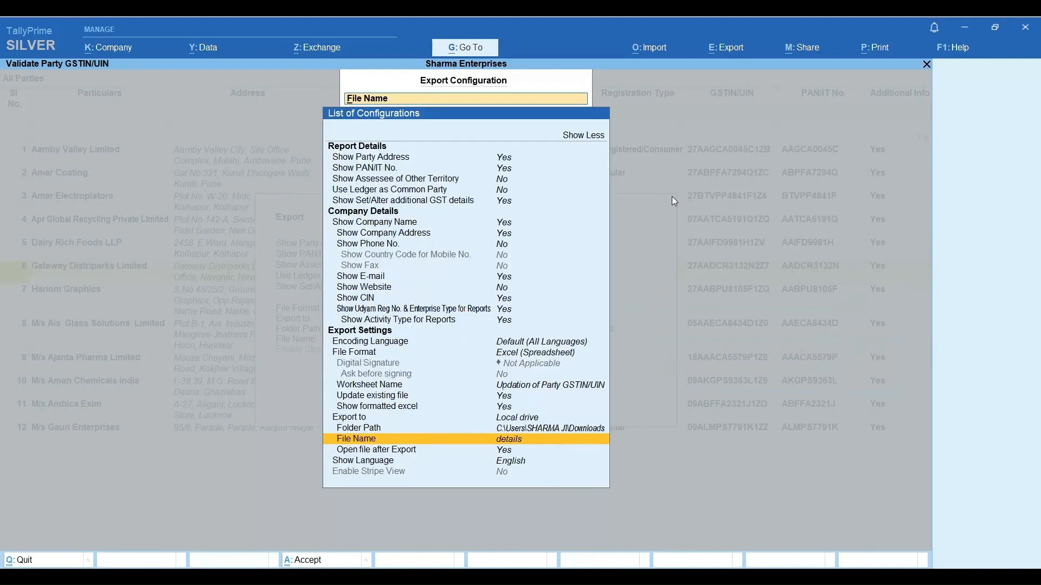
key("ctrl+a")
key("e")
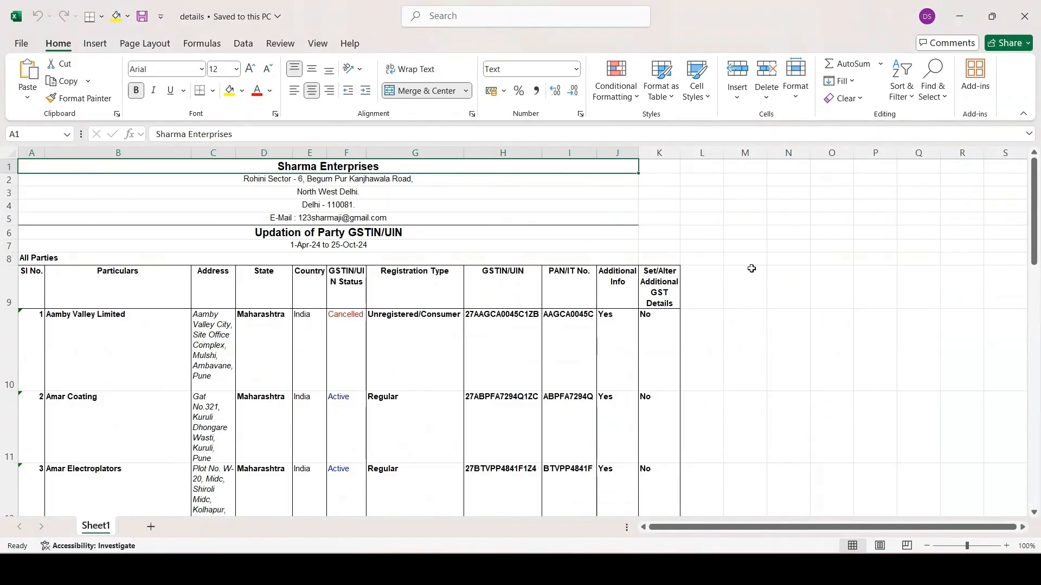
- Examine the exported workbook's company header, report title and period, and the listed parties
left_click(569, 252)
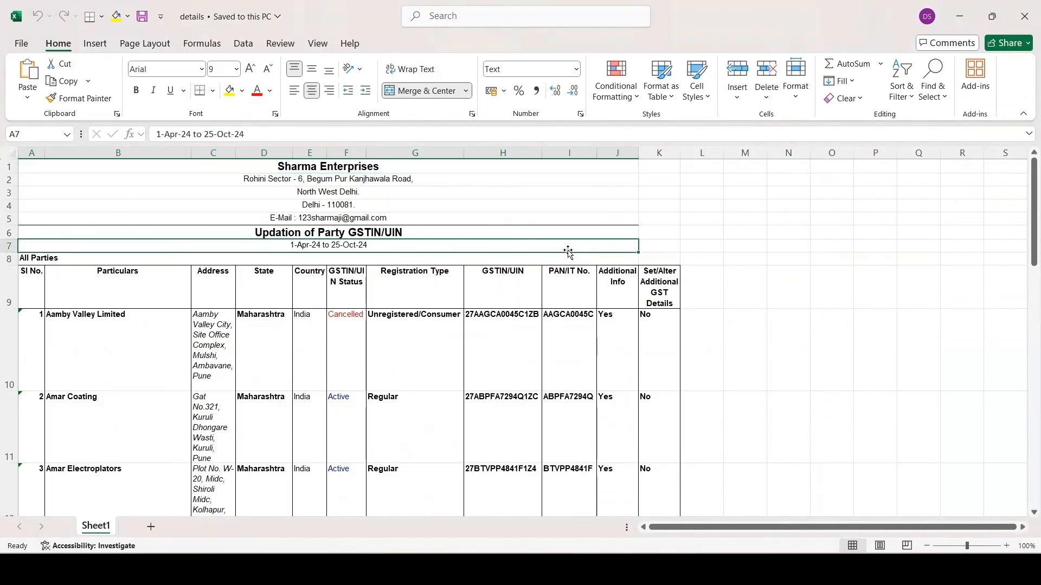
key("Up")
key("Down")
key("Up")
key("Up")
key("Up")
key("Up")
key("Up")
key("Down")
key("Down")
key("Down")
key("Down")
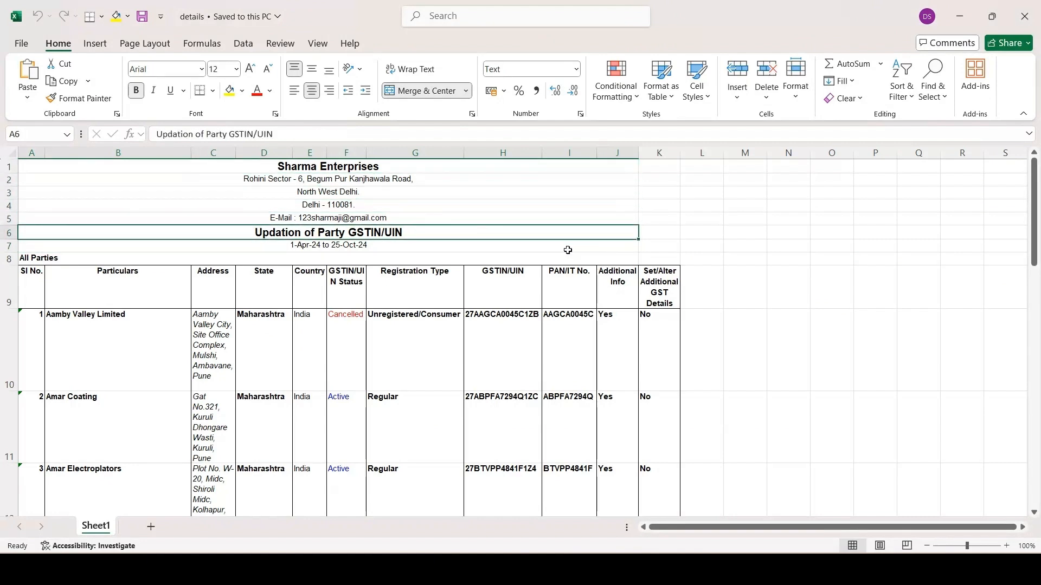
key("Down")
key("Down")
key("Down")
key("Down")
key("Down")
key("Down")
key("Down")
key("Down")
key("Down")
key("Up")
key("Up")
key("Up")
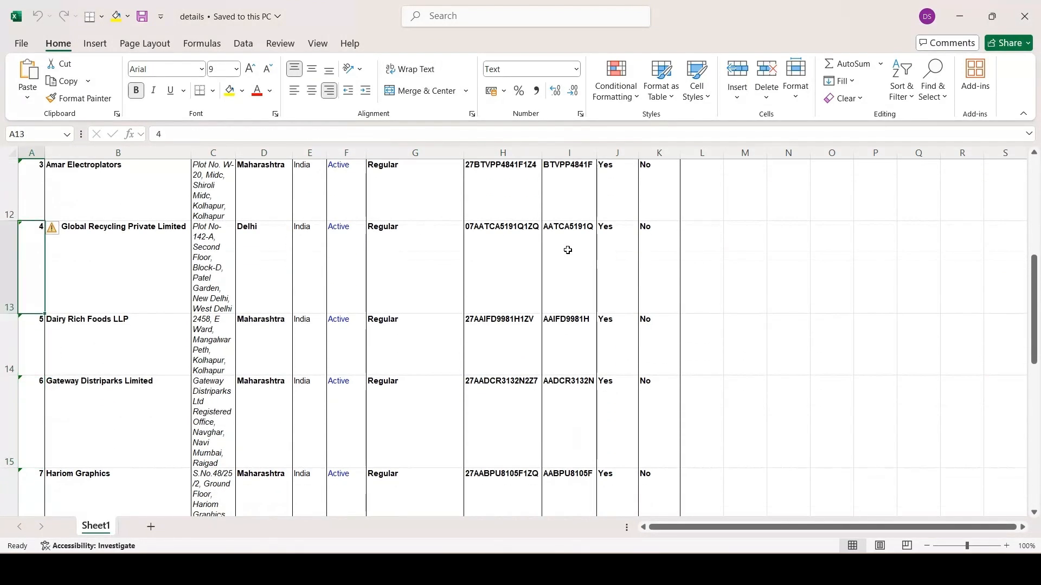
- Examine the exported table's column headings and entries, from party particulars and address across to GSTIN/UIN
key("Right")
key("Right")
key("Right")
key("Right")
key("Right")
key("Up")
key("Up")
key("Up")
key("Down")
key("Down")
key("Down")
key("Left")
key("Left")
key("Left")
key("Up")
key("Up")
key("Up")
key("Right")
key("Right")
key("Right")
key("Right")
key("Right")
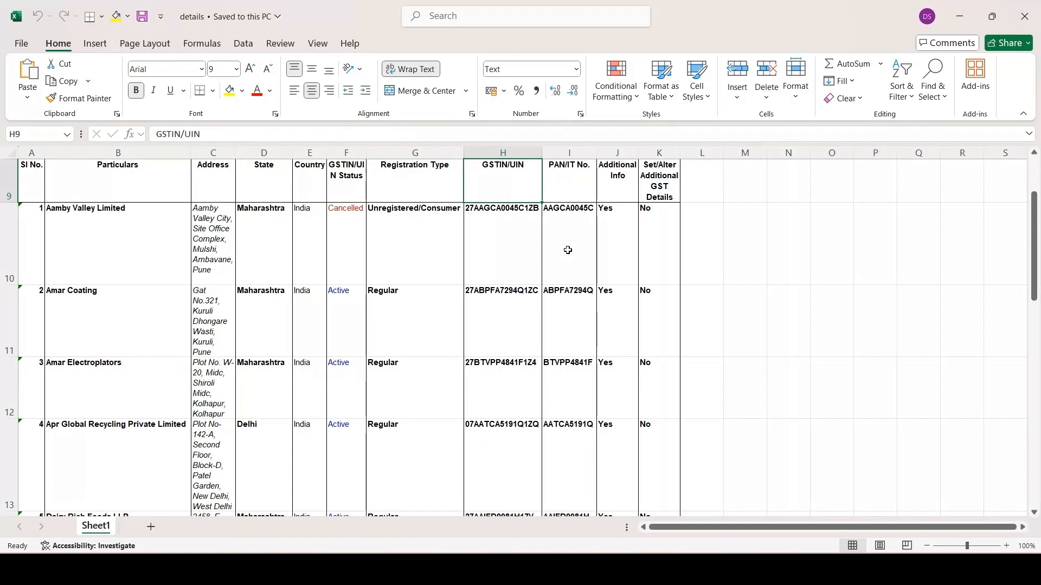
- Check the Registration Type column for the exported parties and go back up the list
key("Down")
key("Left")
key("Down")
key("Down")
key("Down")
key("Down")
key("Down")
key("Down")
key("Down")
key("Down")
key("Down")
key("Down")
key("Down")
key("Down")
key("Down")
key("Down")
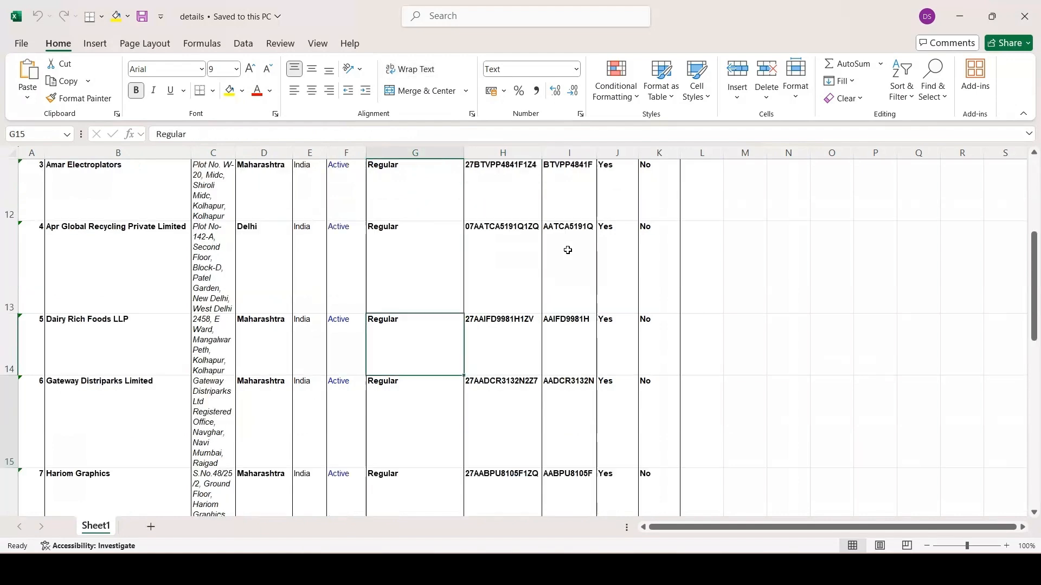
key("Up")
key("Up")
key("Up")
key("Up")
key("Up")
key("Up")
key("Up")
key("Up")
key("Up")
key("Up")
key("Up")
key("Up")
key("Up")
key("Up")
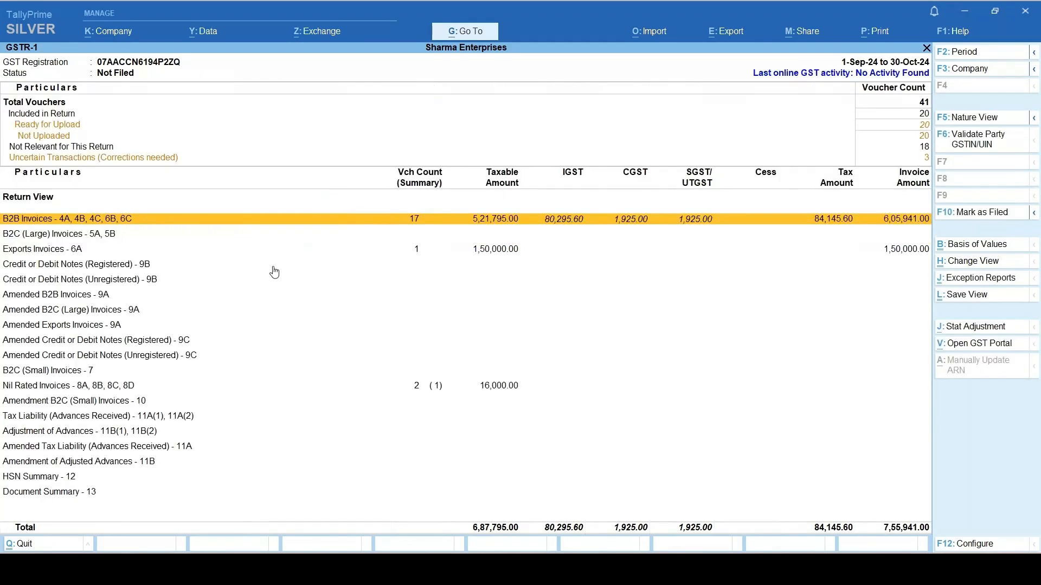
- Look over the first return sections of the GSTR-1 report and return to the GST Reports list
key("Down")
key("Down")
key("Down")
key("Down")
key("Down")
key("Up")
key("Up")
key("Up")
key("Up")
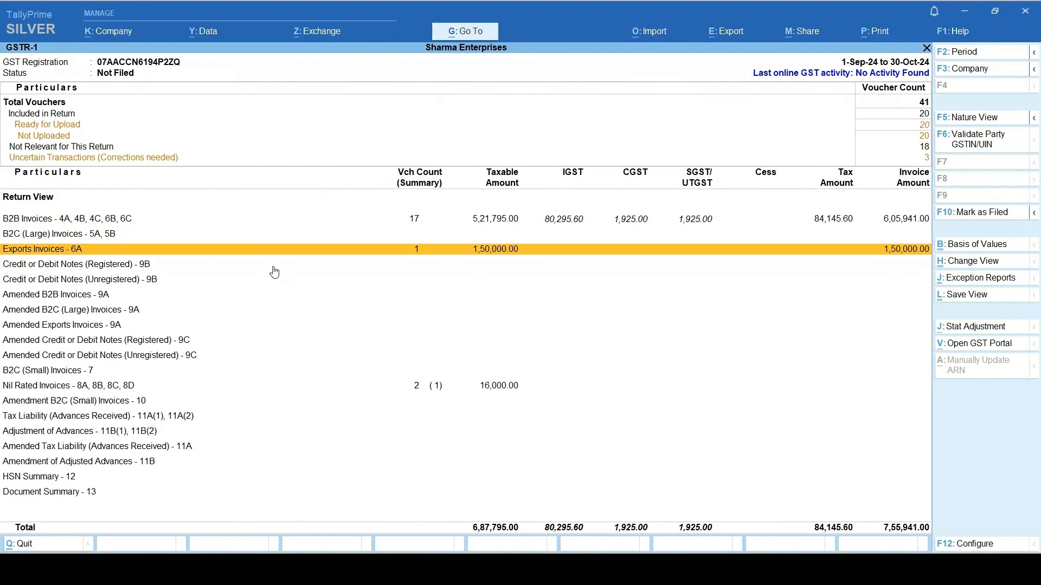
key("Escape")
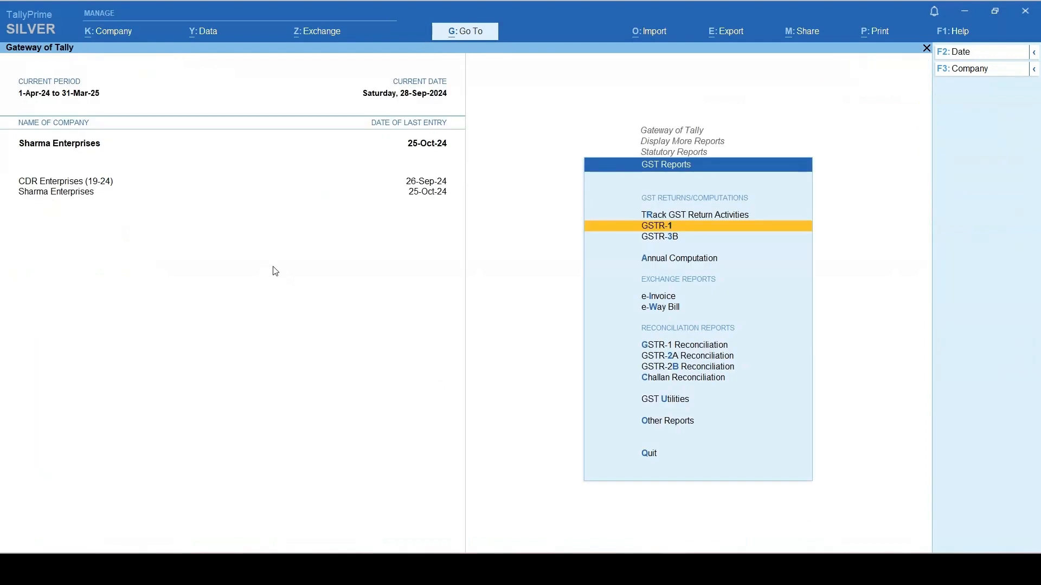